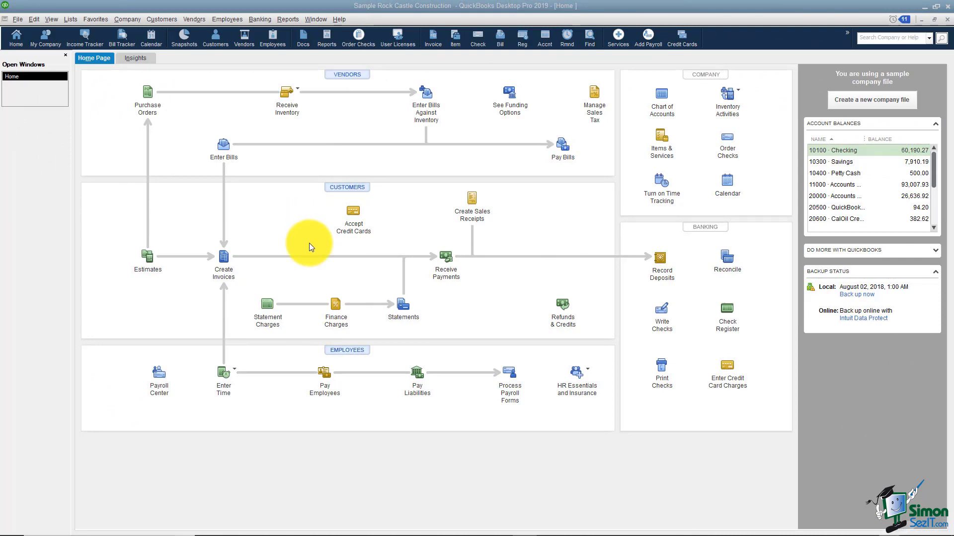
# Open Pay Employees from the Home page to show the overdue 12/16–12/29 biweekly payroll and recent payrolls.
pyautogui.click(328, 380)
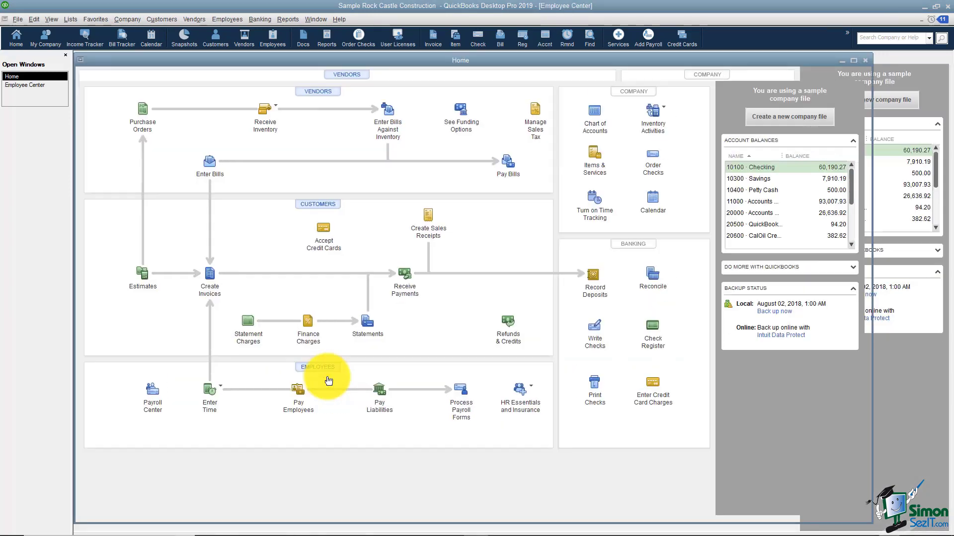
pyautogui.click(328, 380)
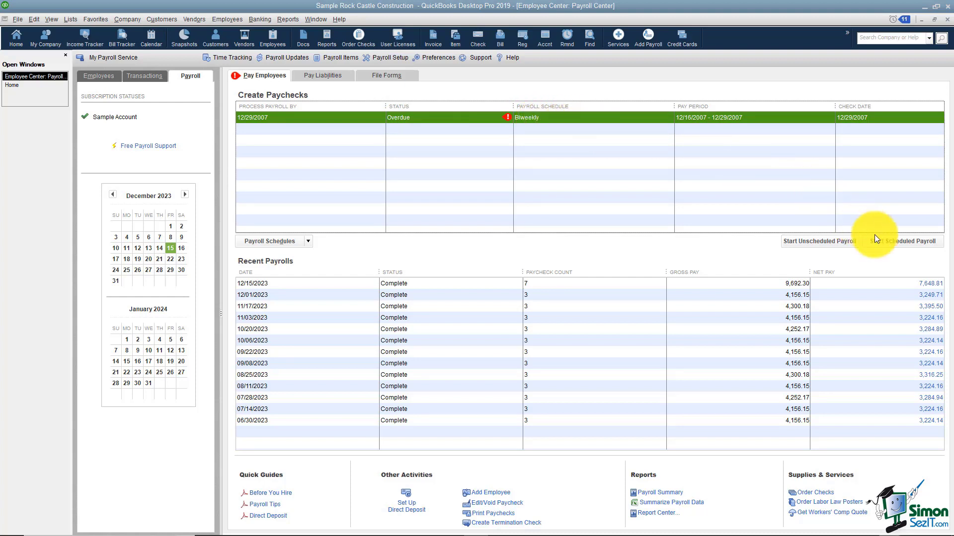
pyautogui.click(888, 242)
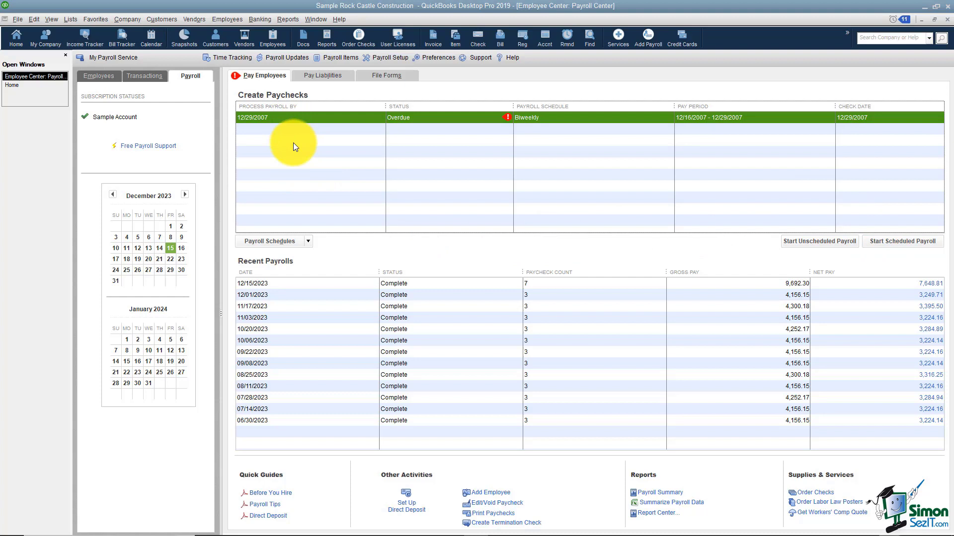
pyautogui.click(308, 241)
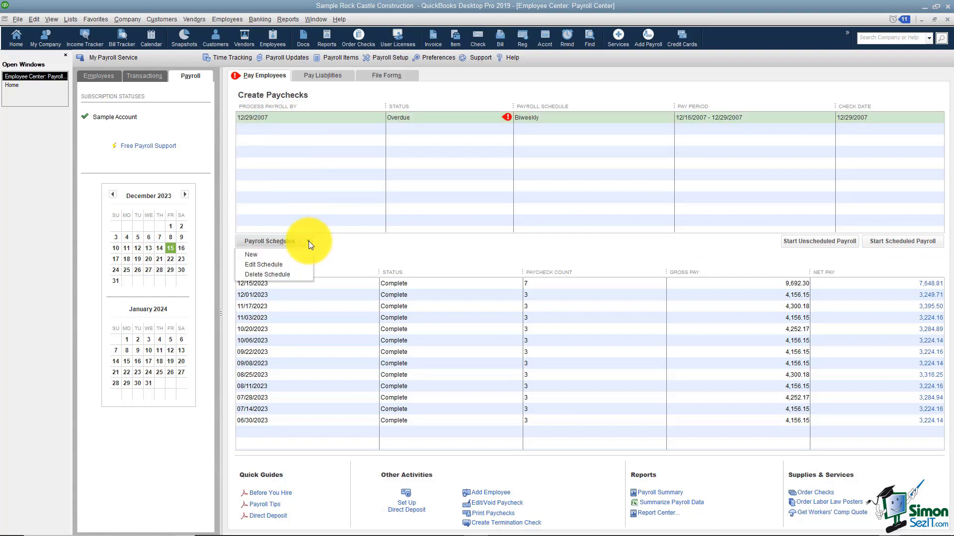
pyautogui.click(284, 254)
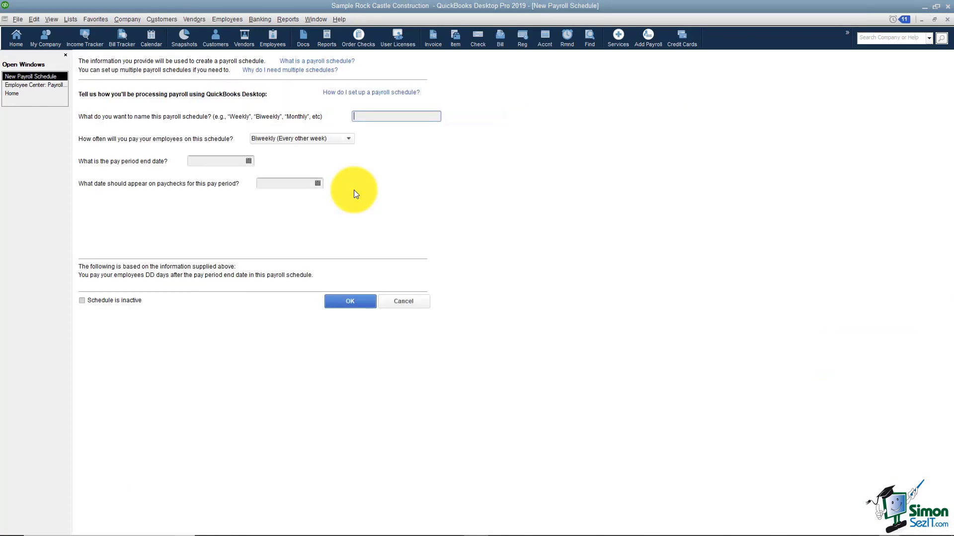
pyautogui.click(404, 121)
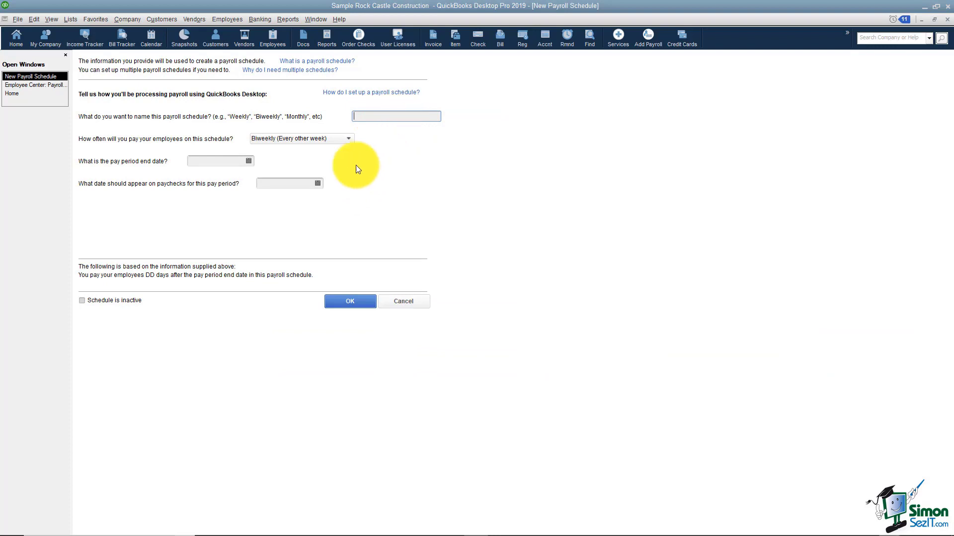
pyautogui.click(347, 141)
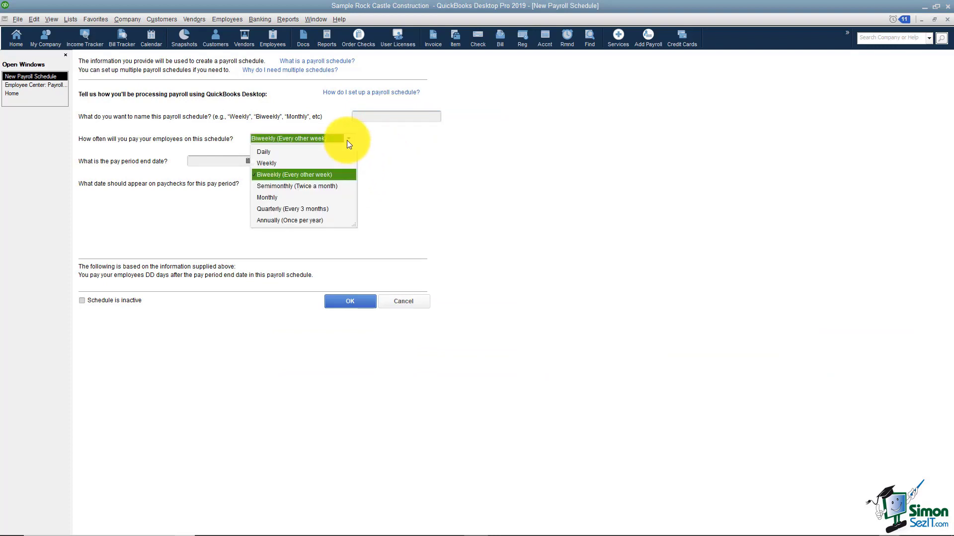
pyautogui.click(411, 150)
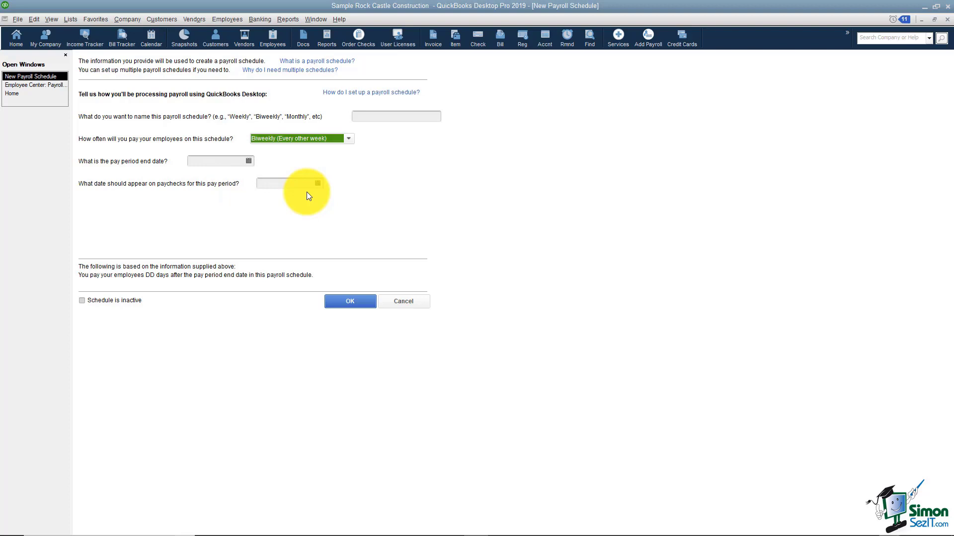
pyautogui.click(351, 301)
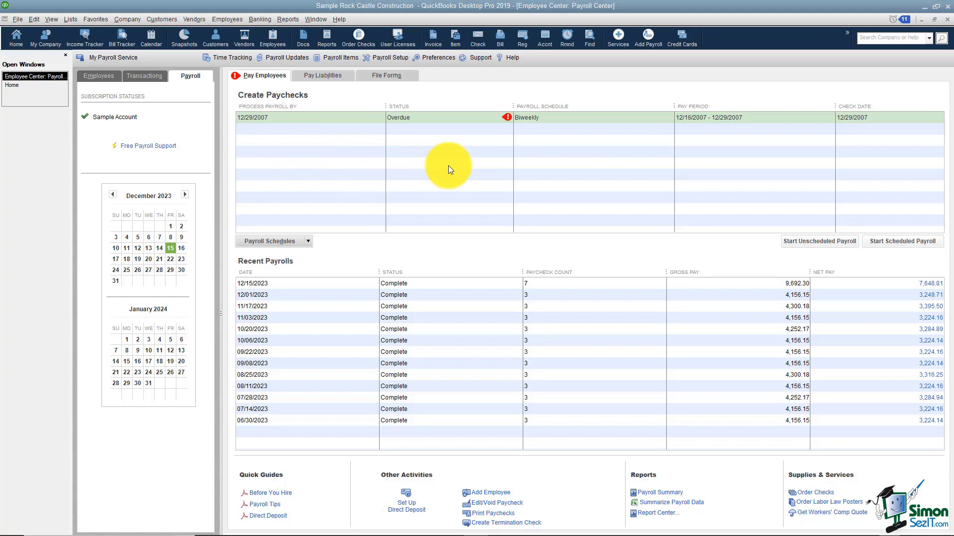
# Start an unscheduled payroll with the pay period ending 12/29/2023.
pyautogui.click(790, 241)
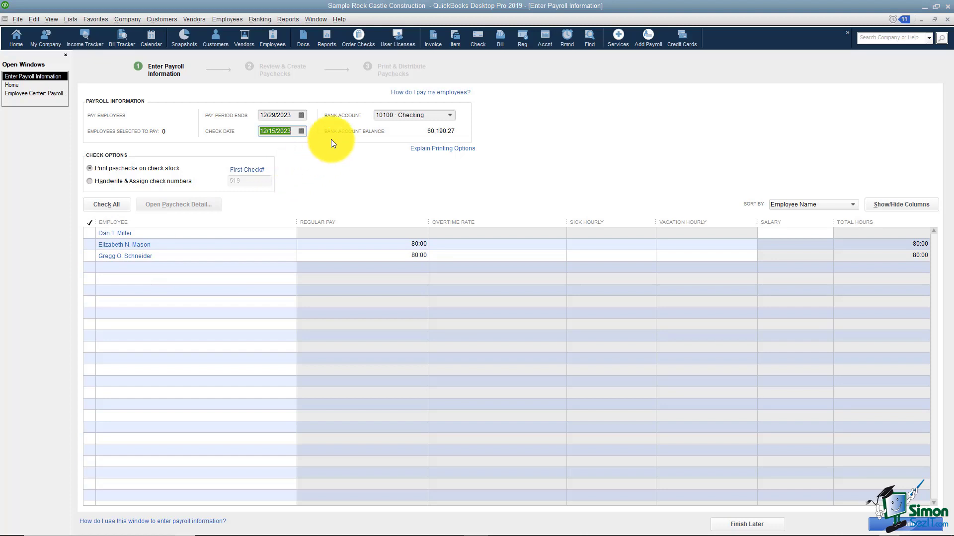
pyautogui.click(301, 116)
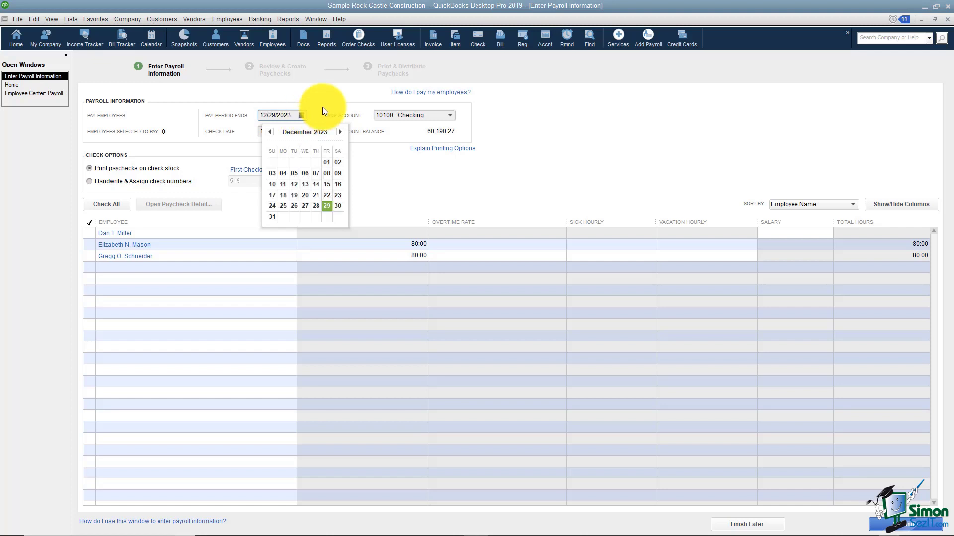
pyautogui.click(323, 106)
# Set the check date to 01/05/2024, choose handwritten checks, and select the first employee.
pyautogui.click(305, 131)
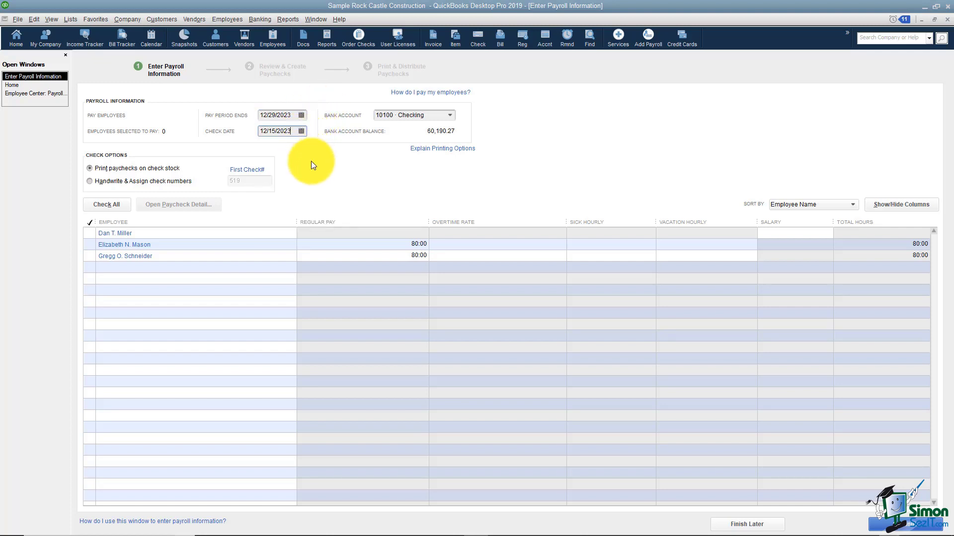
pyautogui.click(301, 132)
pyautogui.click(340, 148)
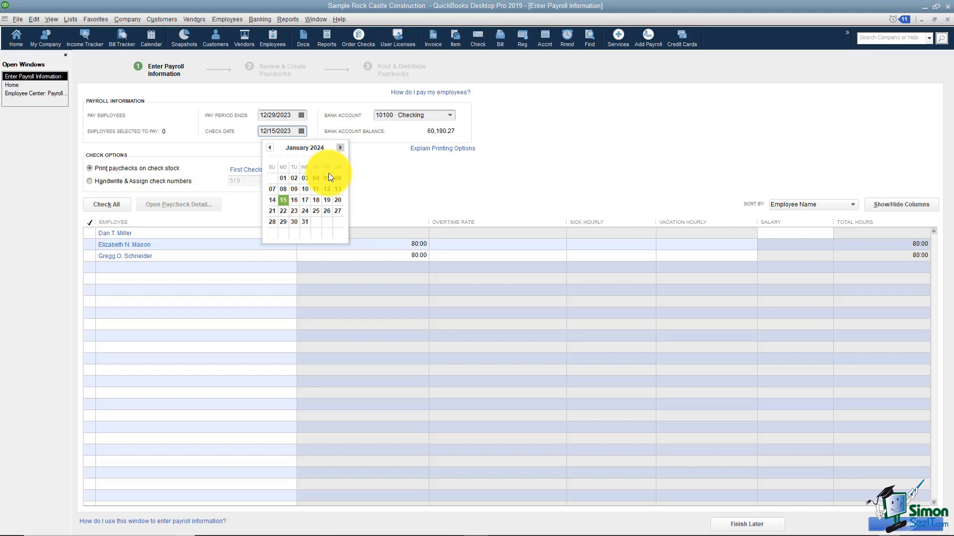
pyautogui.click(327, 178)
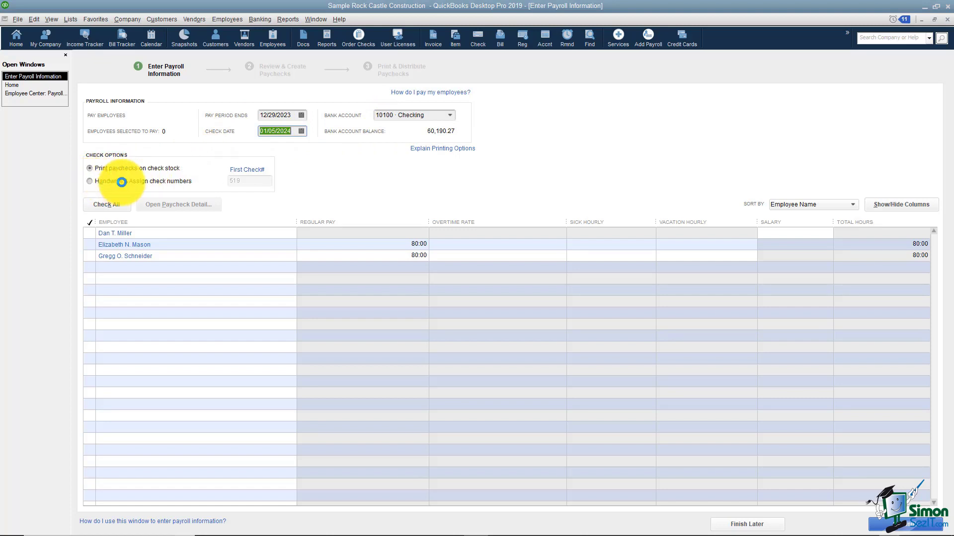
pyautogui.click(139, 182)
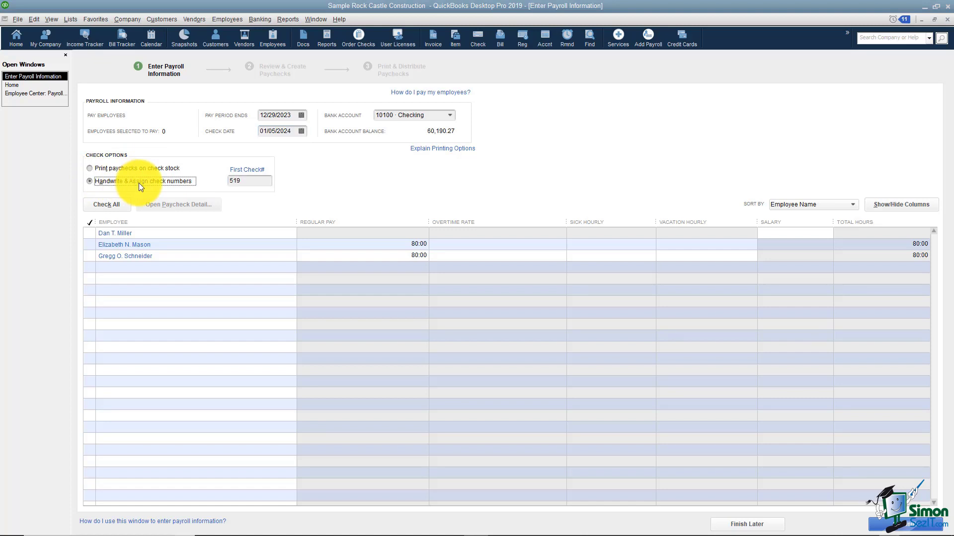
pyautogui.click(90, 234)
# Select the second and third employees so all three are being paid.
pyautogui.click(89, 245)
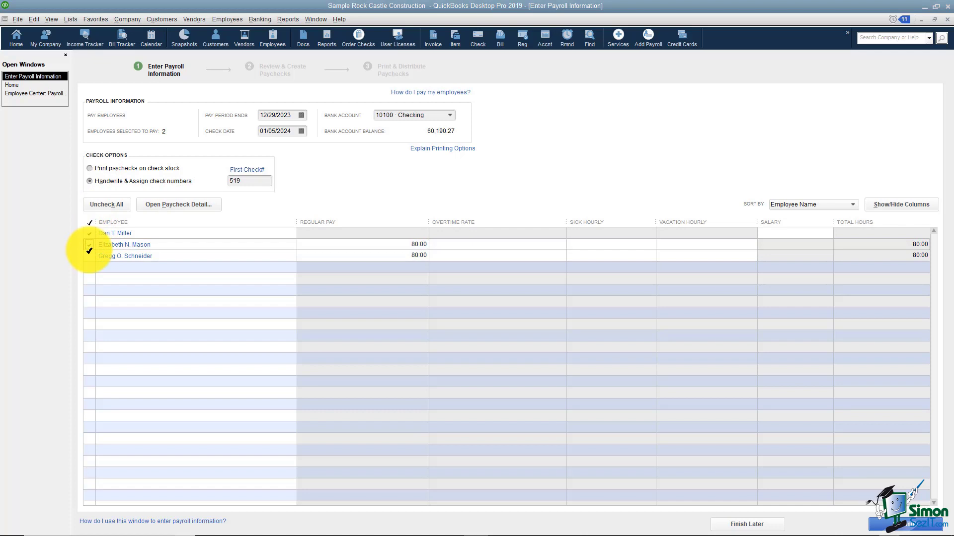
pyautogui.click(89, 257)
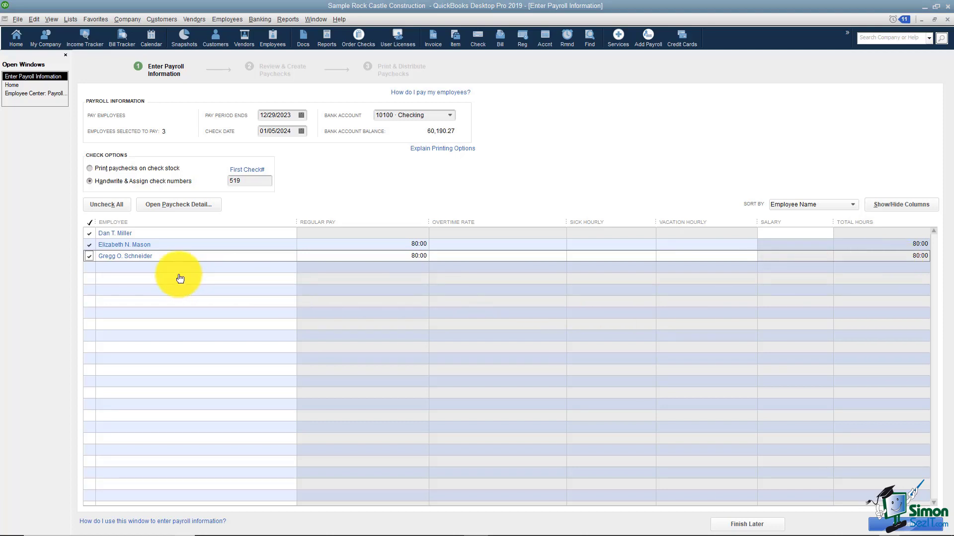
# Review the salaried employee's paycheck, 1,596.15 salary netting 1,109.57, and save it.
pyautogui.click(121, 237)
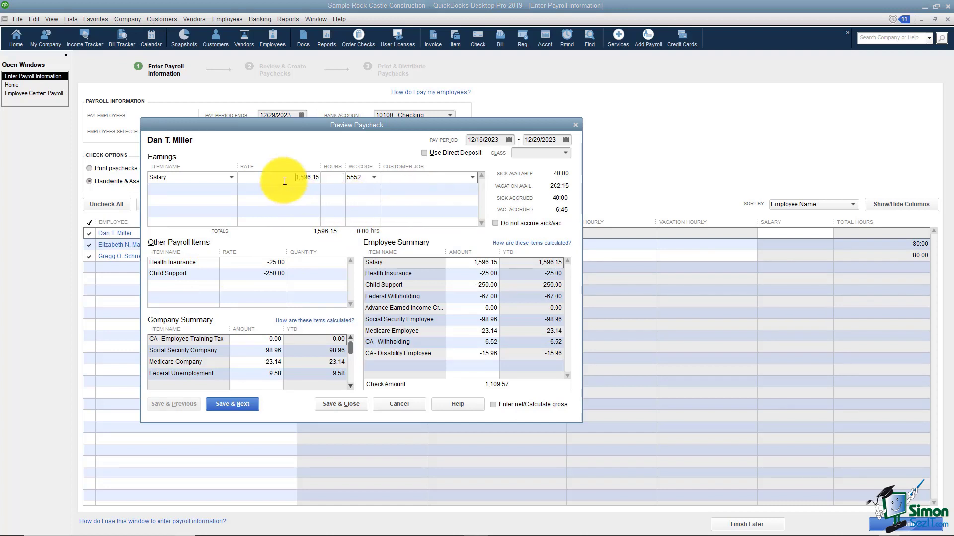
pyautogui.click(372, 206)
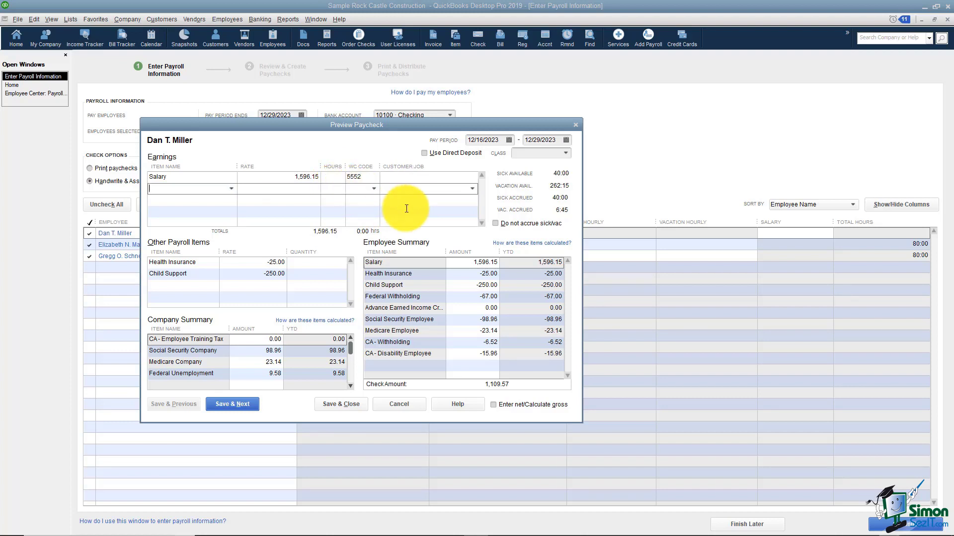
pyautogui.click(469, 179)
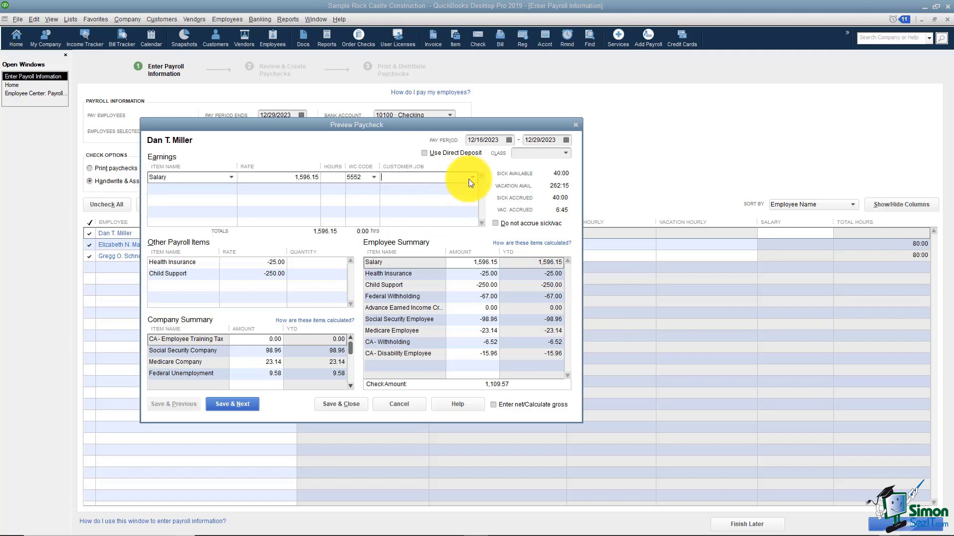
pyautogui.click(472, 176)
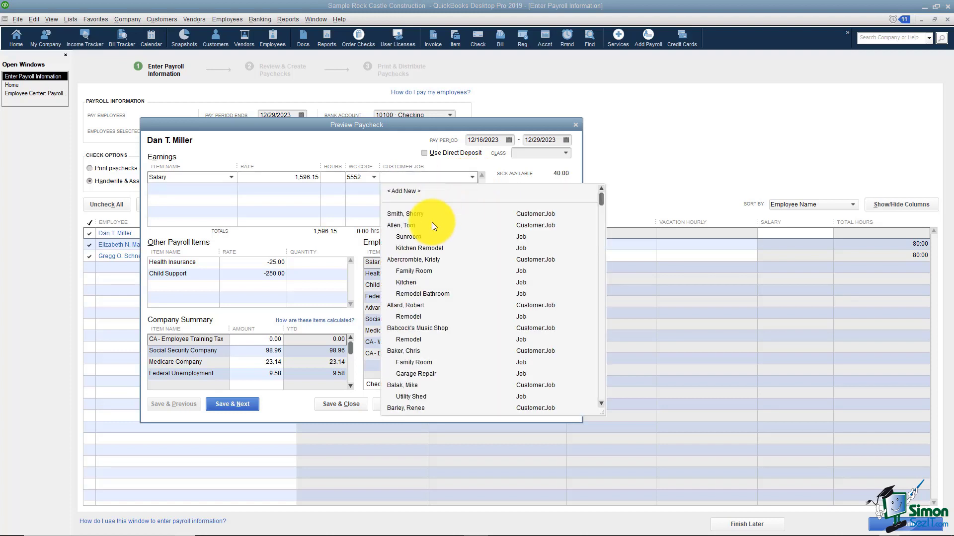
pyautogui.click(385, 153)
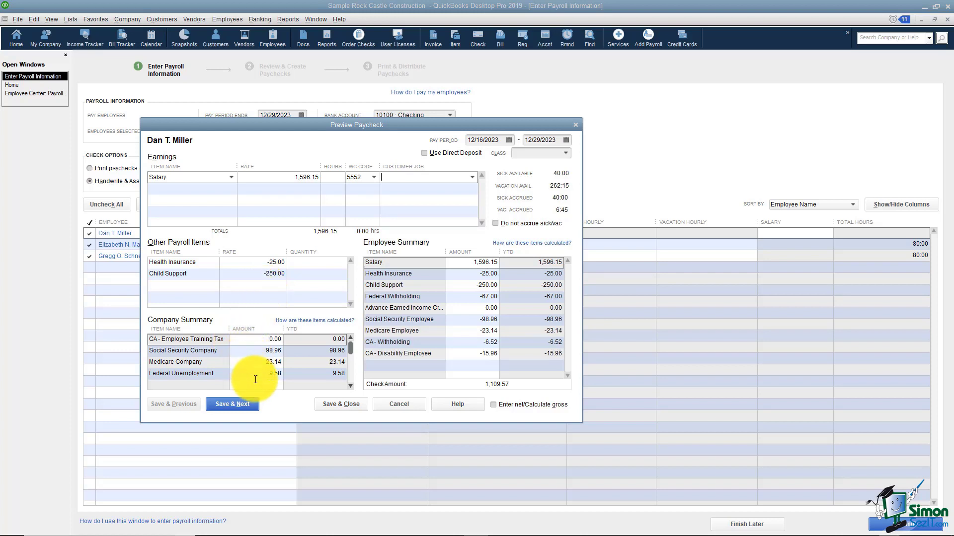
pyautogui.click(469, 262)
pyautogui.click(484, 274)
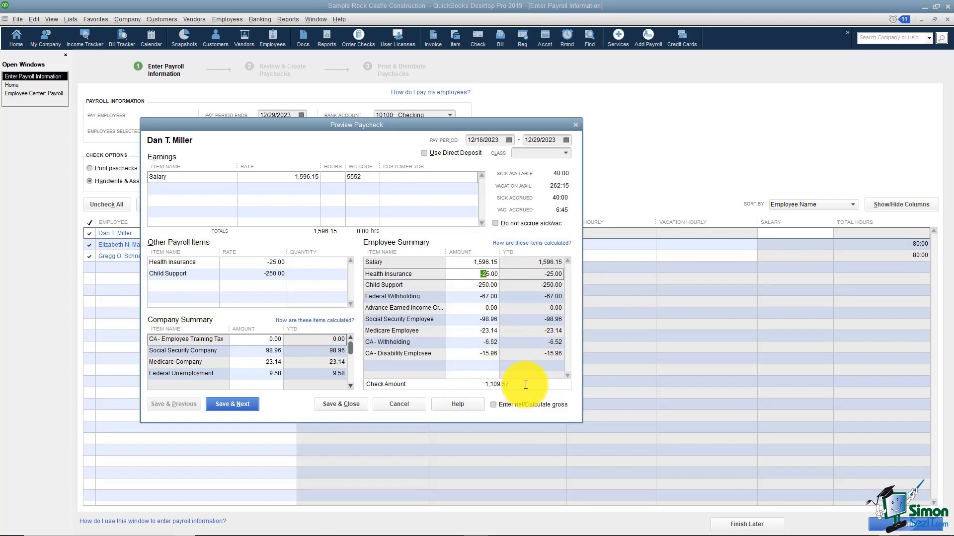
pyautogui.click(341, 404)
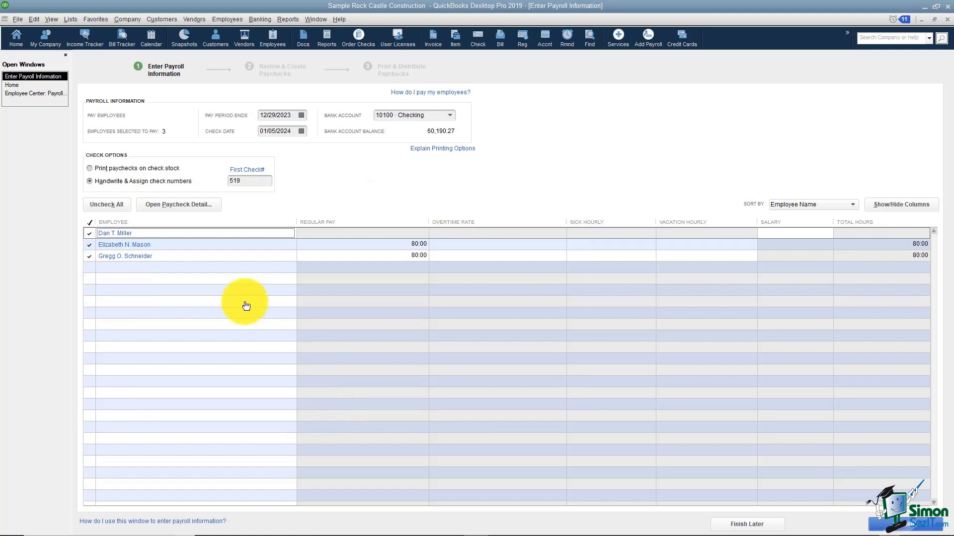
# Enter 5 overtime hours on the second employee's paycheck.
pyautogui.click(139, 249)
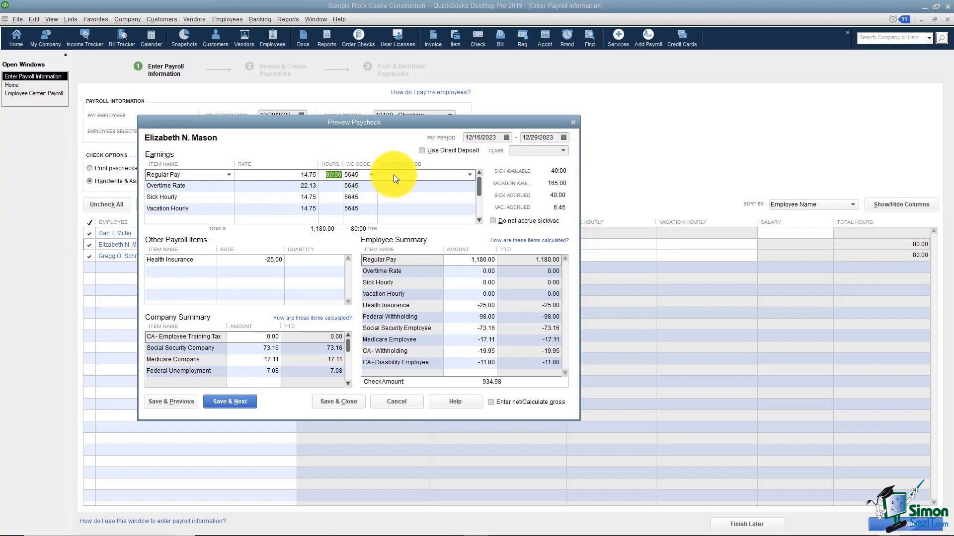
pyautogui.click(333, 187)
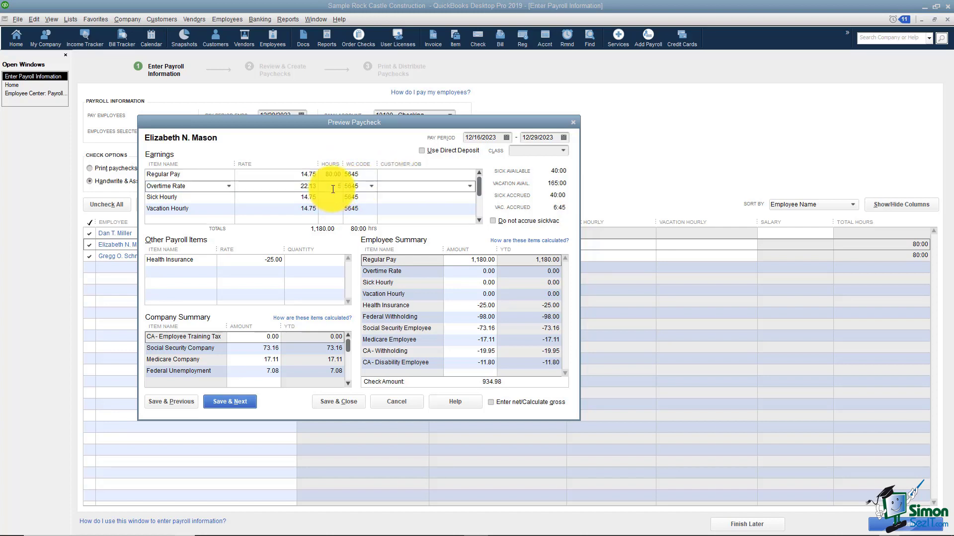
pyautogui.click(407, 177)
# Charge her regular pay to the customer's Sunroom job and save the paycheck, netting 1,018.19.
pyautogui.click(470, 174)
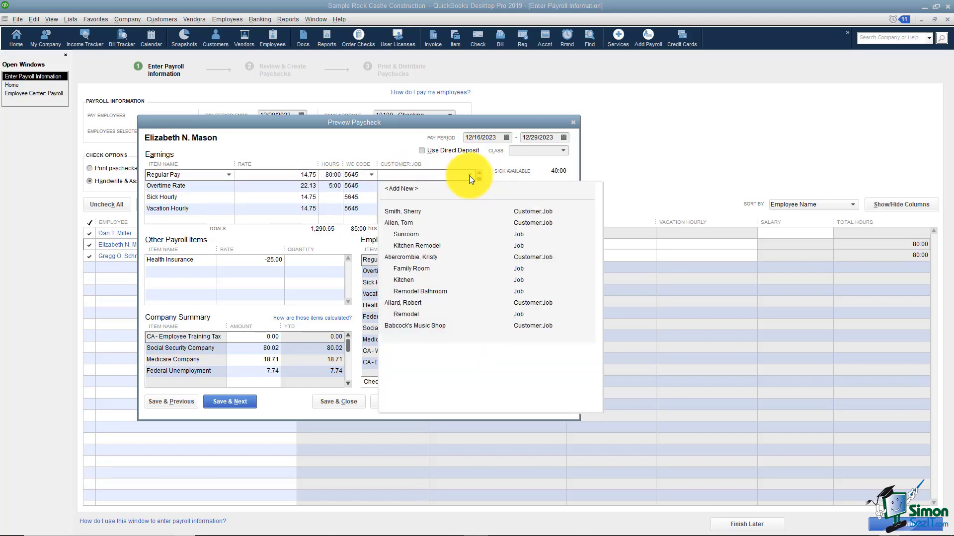
pyautogui.click(414, 223)
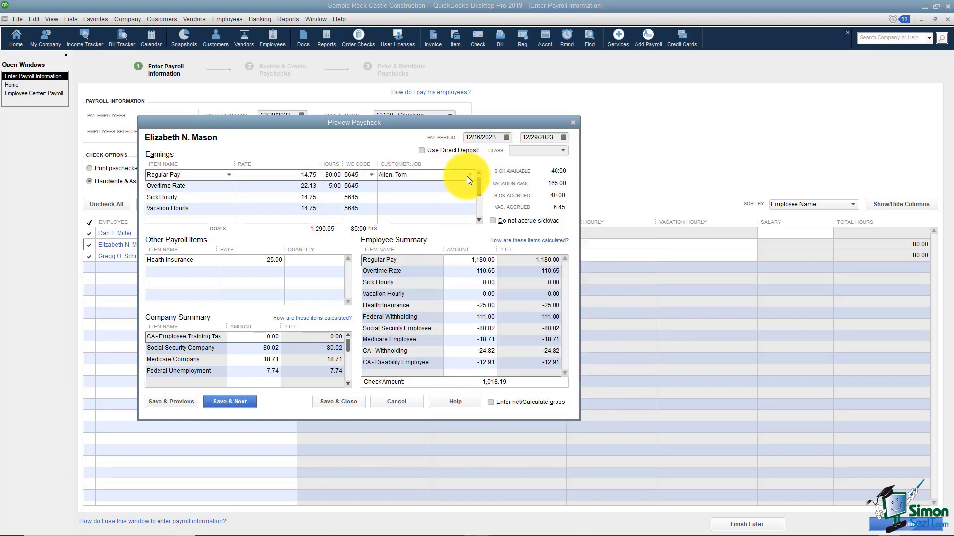
pyautogui.click(467, 176)
pyautogui.click(406, 234)
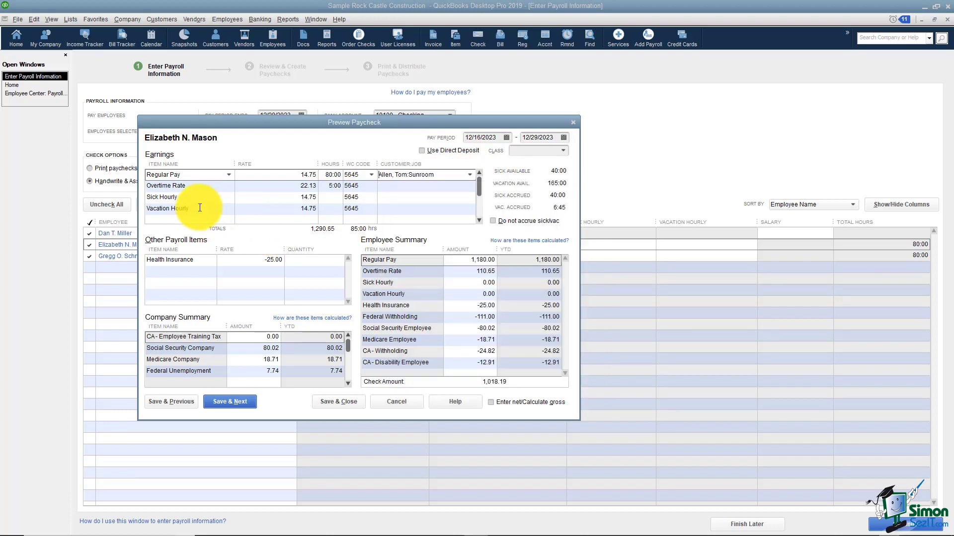
pyautogui.click(331, 197)
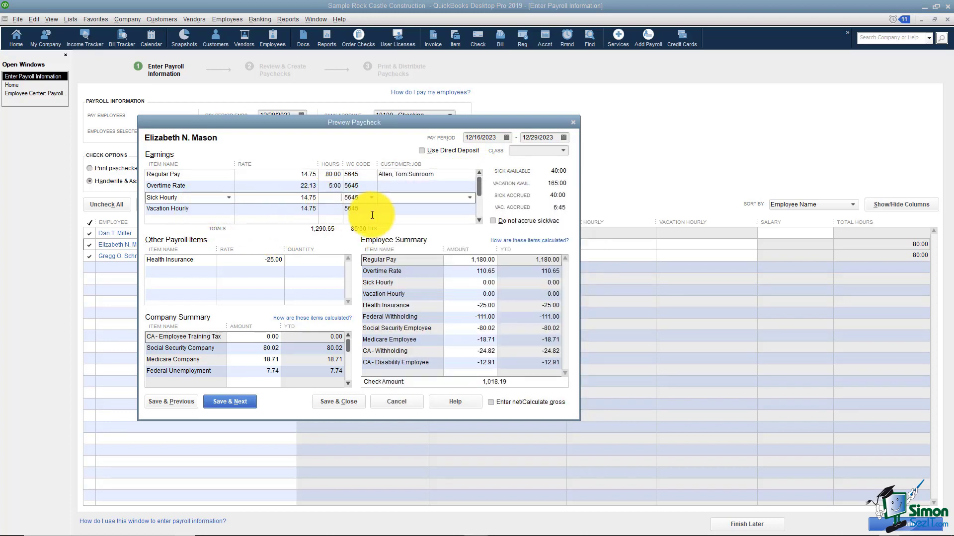
pyautogui.click(331, 209)
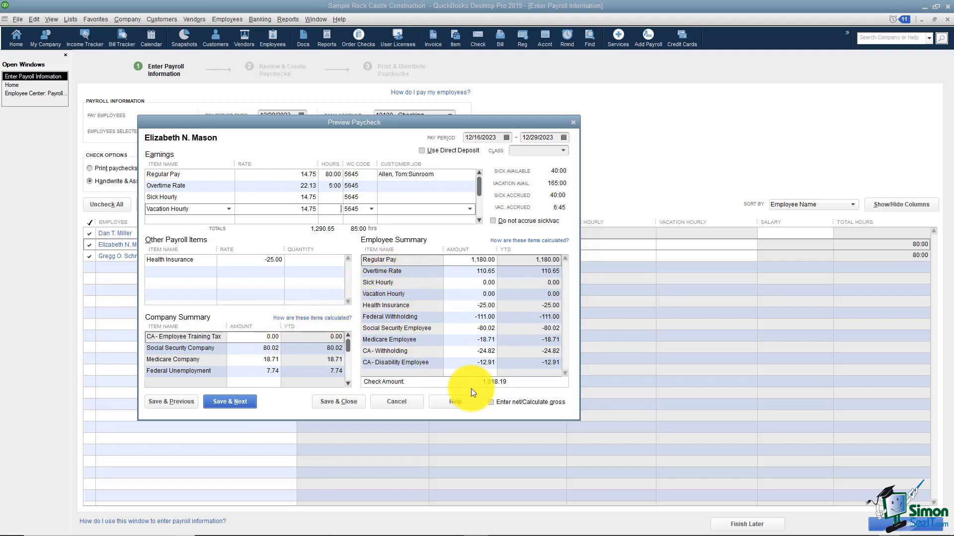
pyautogui.click(354, 406)
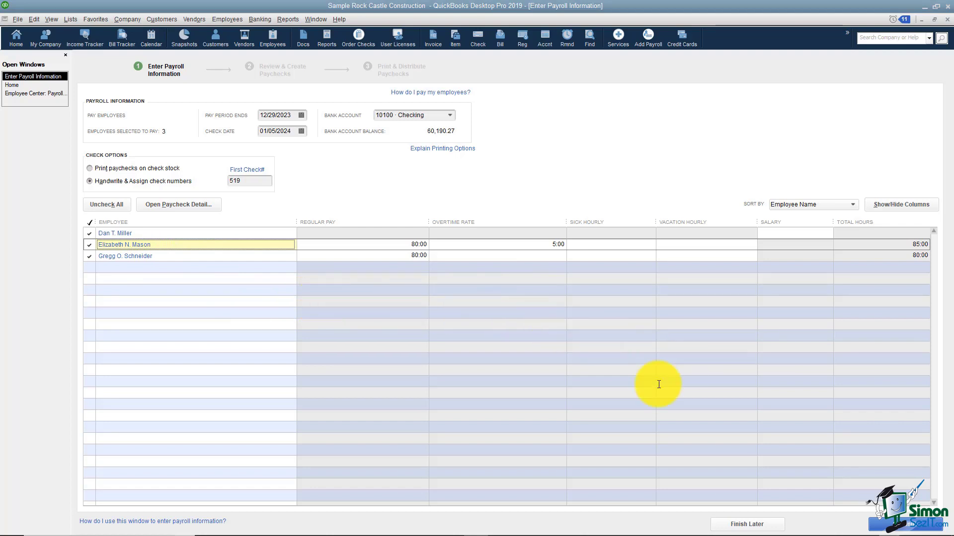
# Review and create the three handwritten paychecks, totalling 3,224.40 net pay.
pyautogui.click(881, 527)
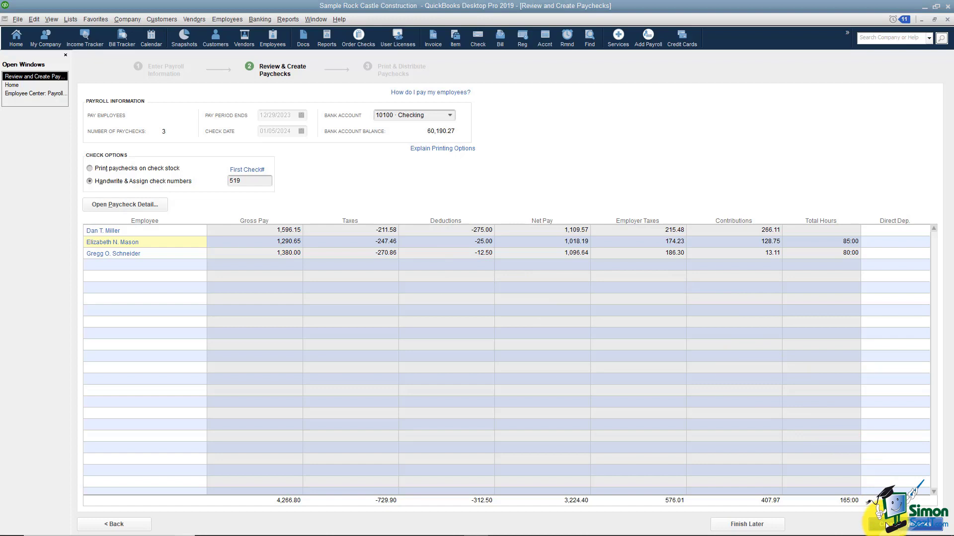
pyautogui.click(886, 524)
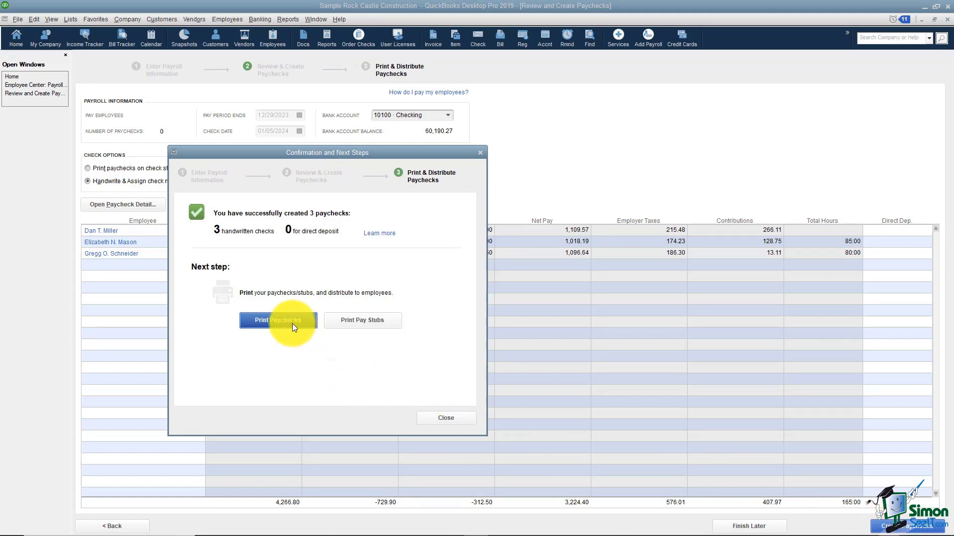
# Preview the three pay stubs, zooming in on the first one.
pyautogui.click(362, 321)
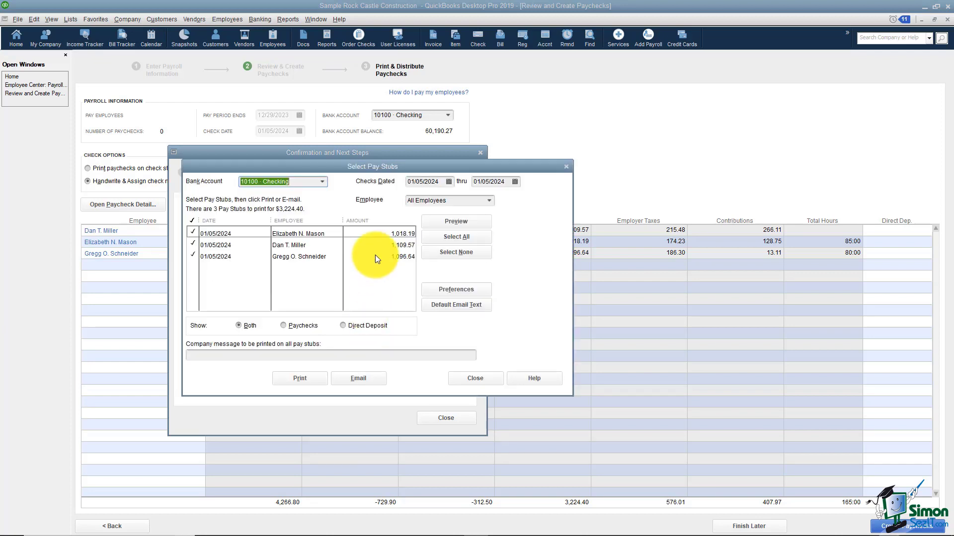
pyautogui.click(450, 222)
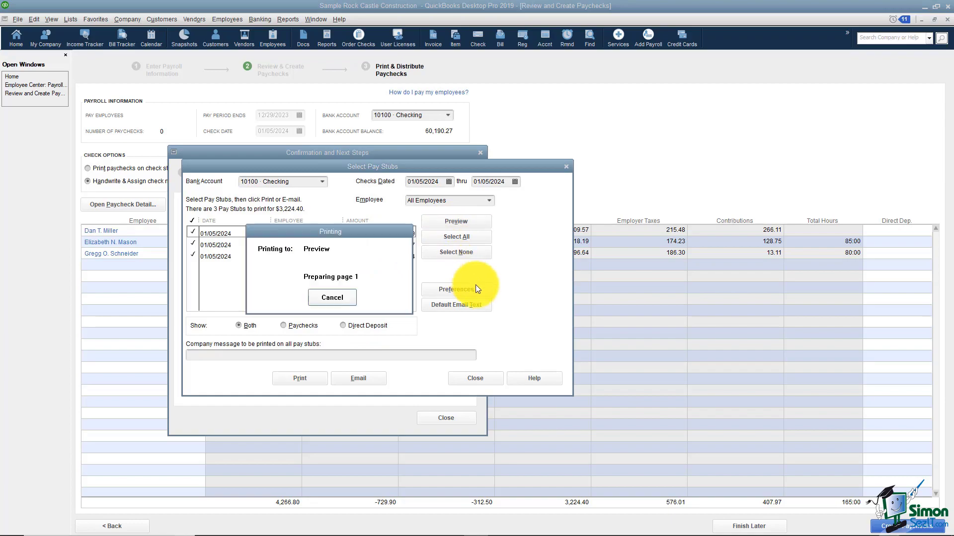
pyautogui.press('Escape')
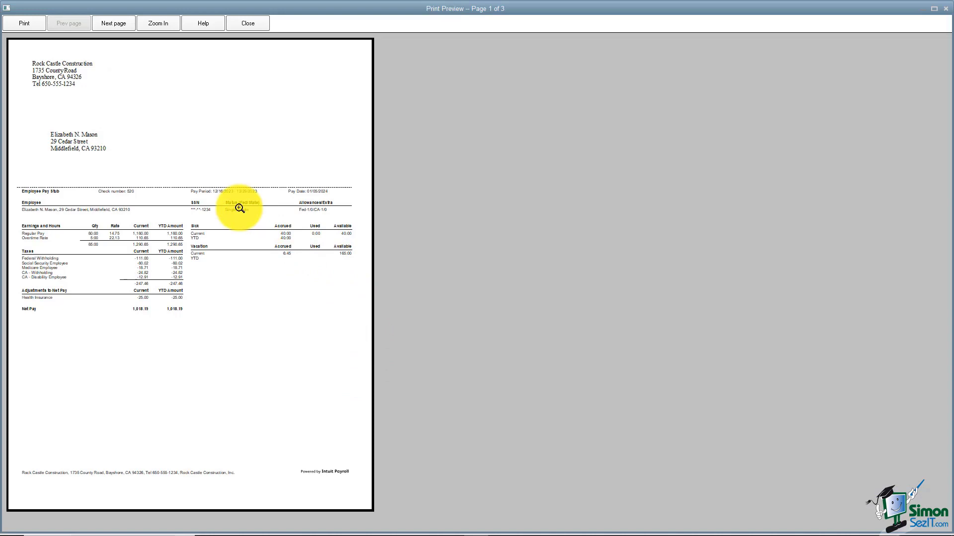
pyautogui.click(240, 207)
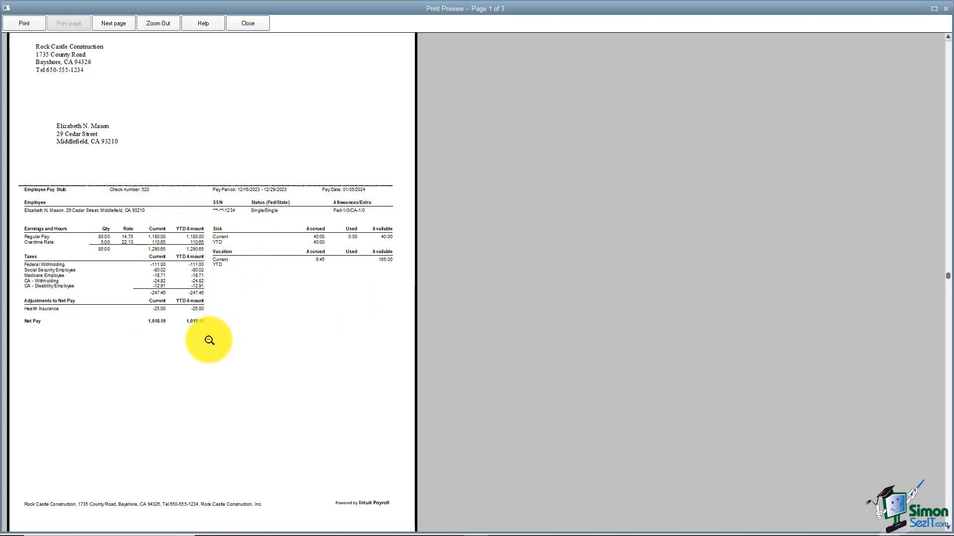
# Close the pay stub preview, the stub selection, and the paycheck confirmation.
pyautogui.click(259, 26)
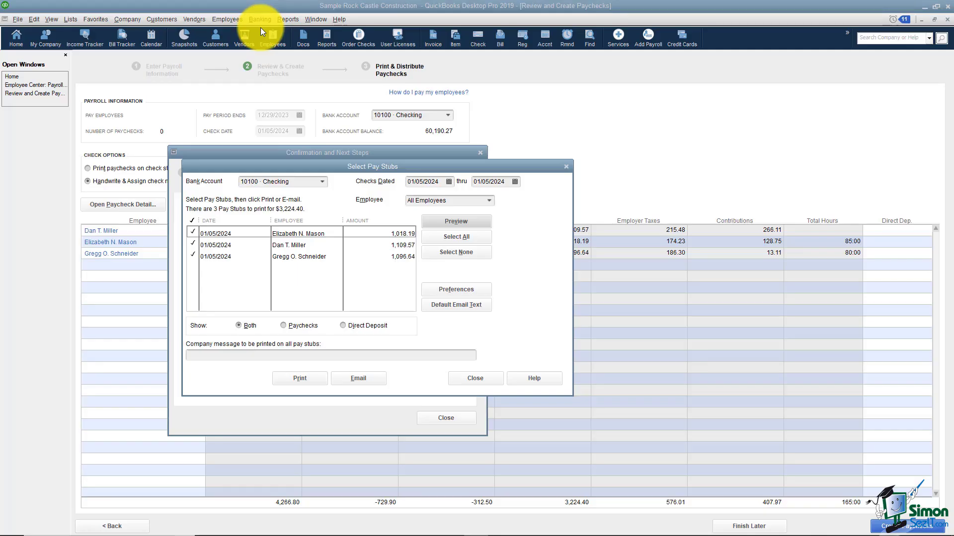
pyautogui.click(489, 378)
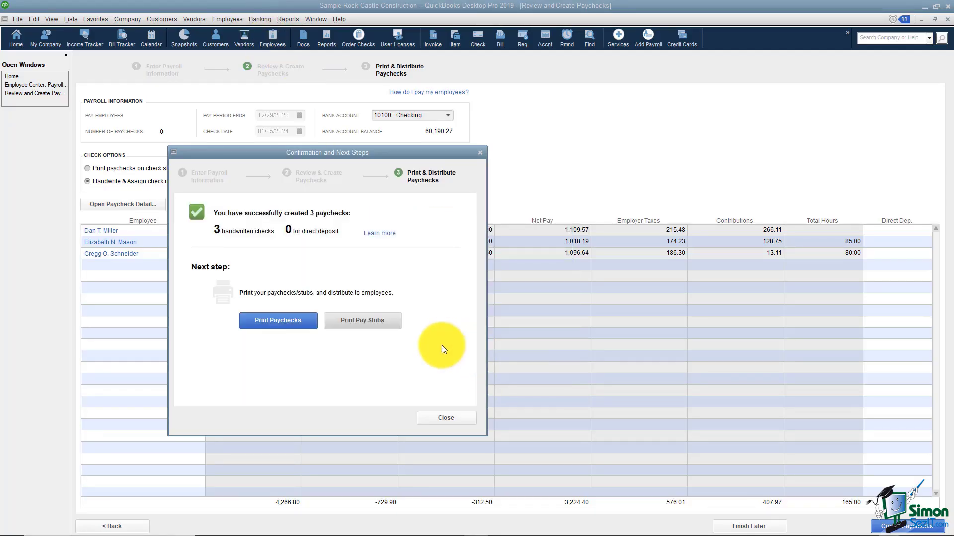
pyautogui.click(445, 417)
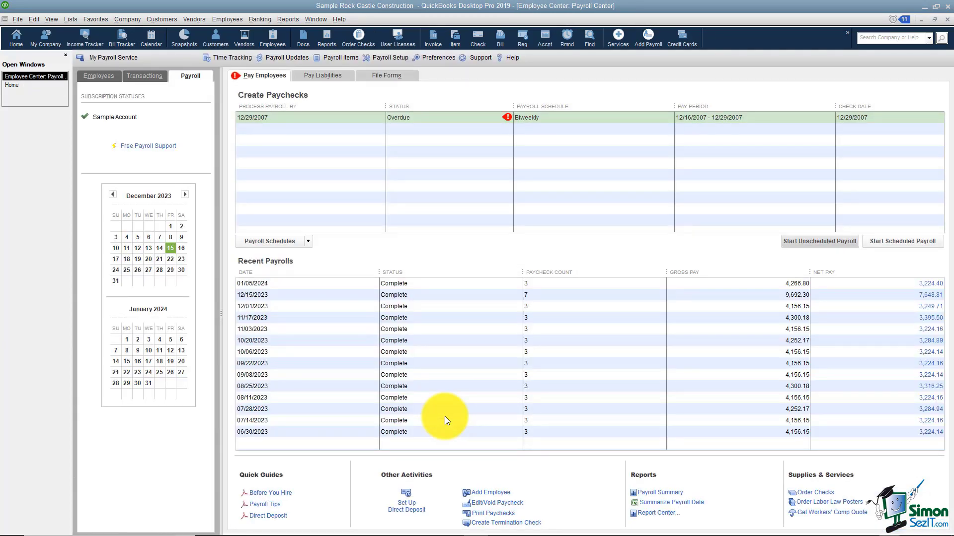
# Open the 10100 Checking register from the Home page.
pyautogui.click(37, 85)
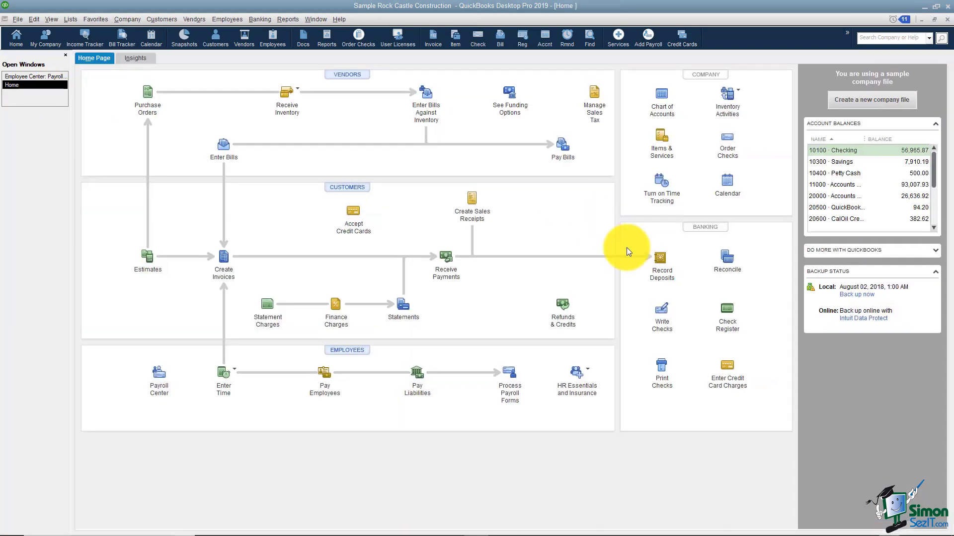
pyautogui.click(725, 319)
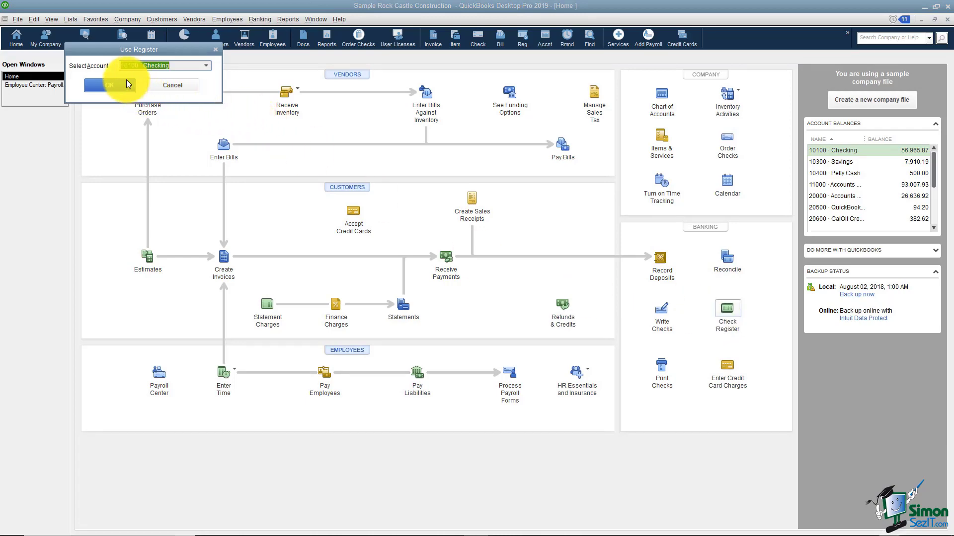
pyautogui.click(110, 85)
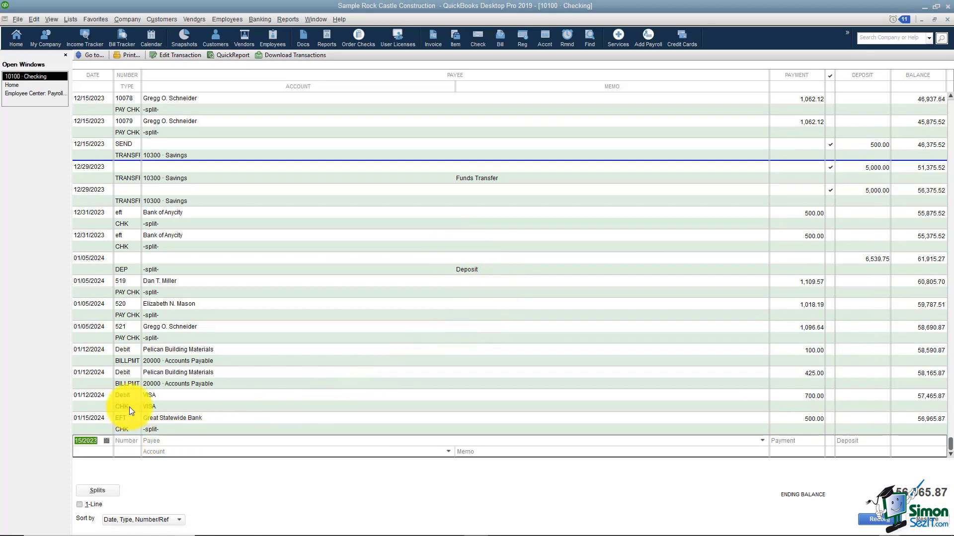
# Check that paychecks 519, 520 and 521 dated 01/05/2024 are recorded, then return Home.
pyautogui.click(127, 282)
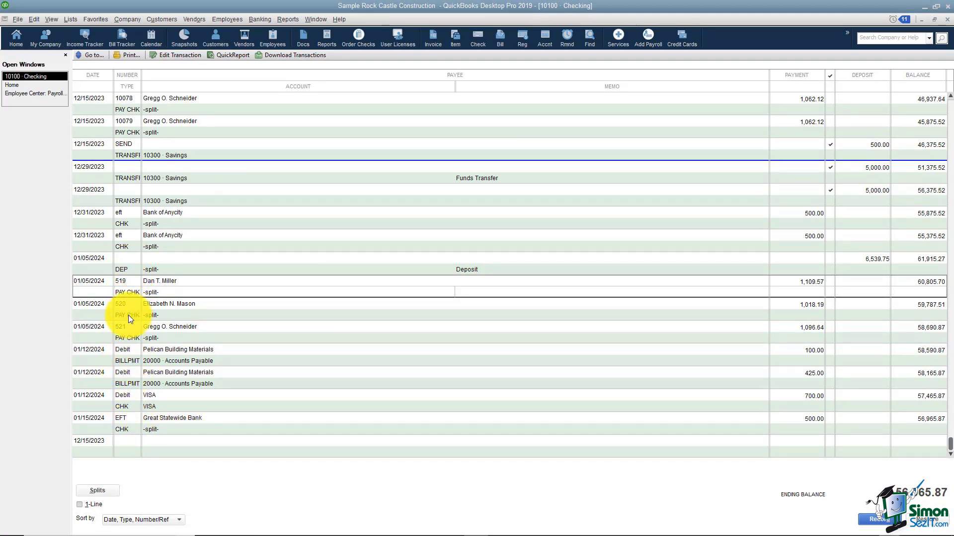
pyautogui.click(129, 314)
pyautogui.click(126, 336)
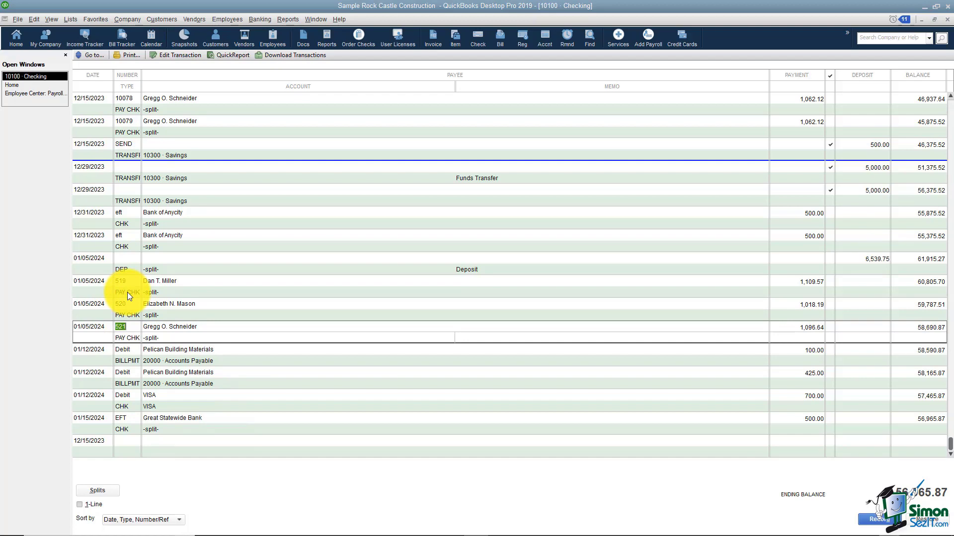
pyautogui.click(34, 85)
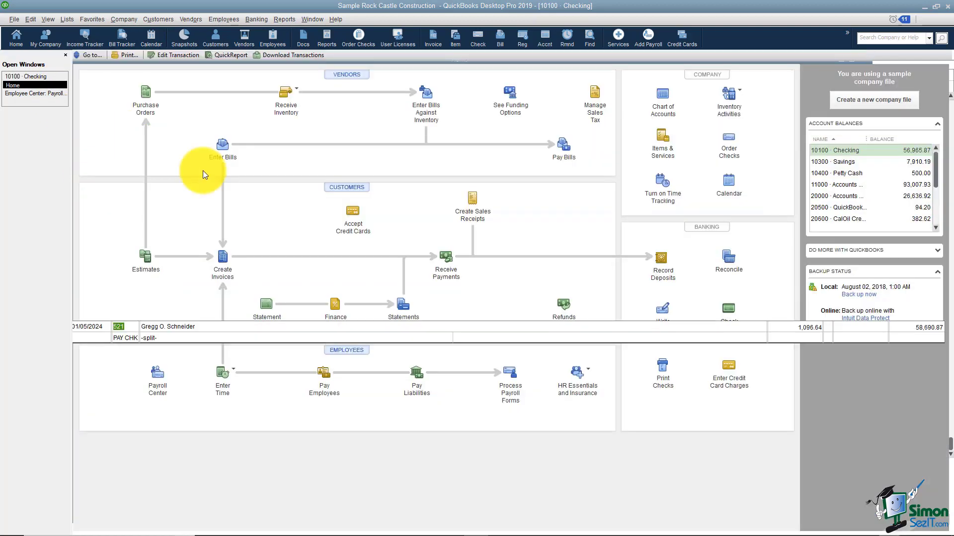